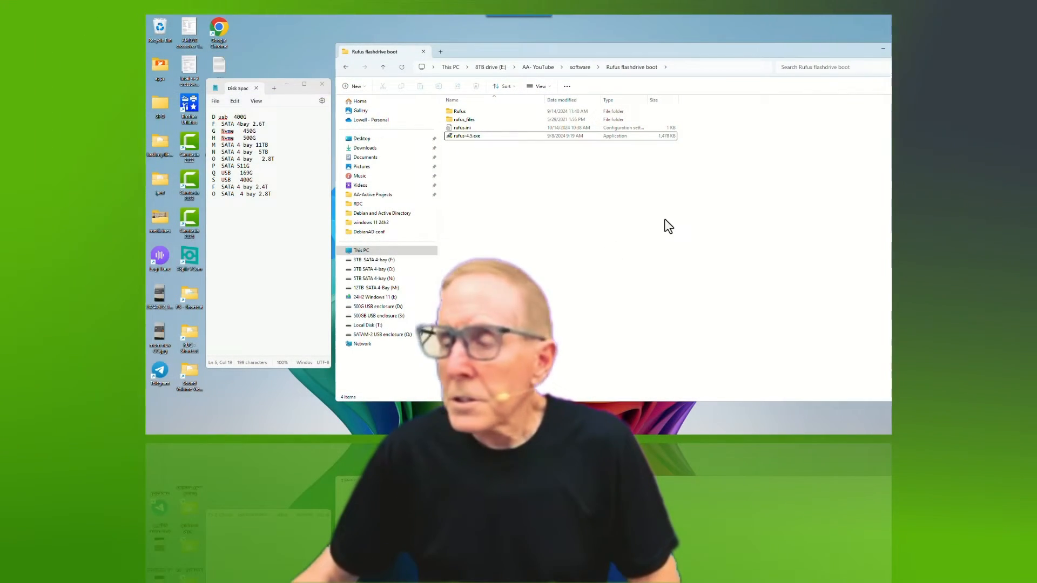
- Launch the portable rufus-4.5.exe with the 16 GB 24H2 Windows 11 (I:) drive as target
{"action": "left_click", "coordinate": [463, 136]}
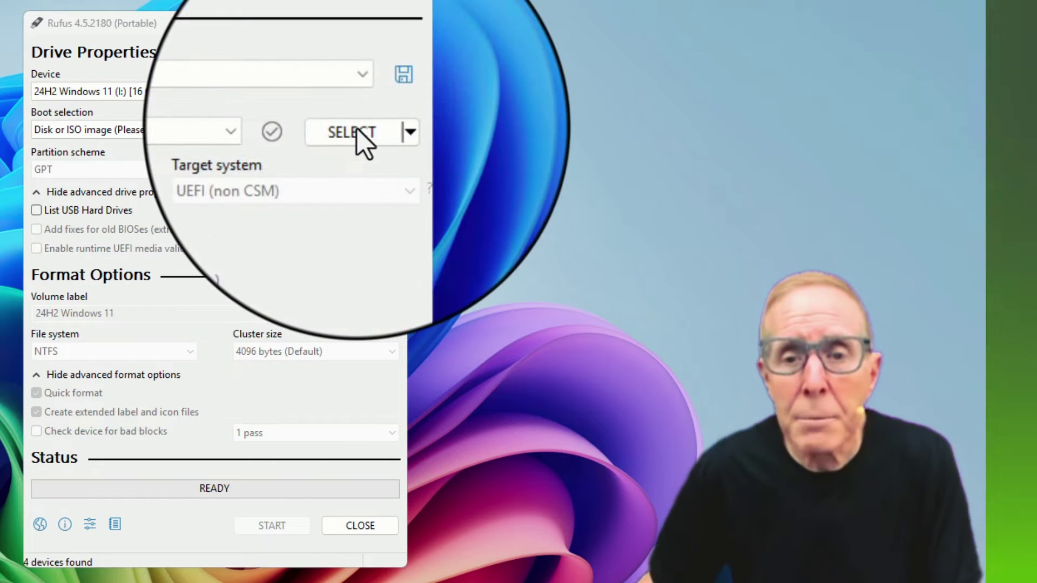
- Load Win11_24H2_English_x64.iso from the ISO files folder as the boot image
{"action": "left_click", "coordinate": [363, 142]}
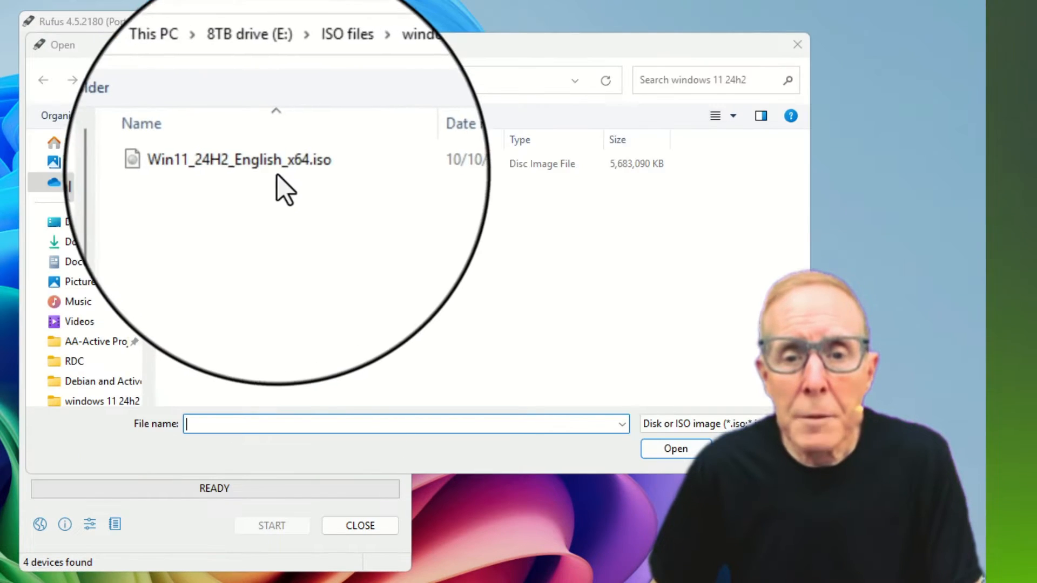
{"action": "double_click", "coordinate": [263, 173]}
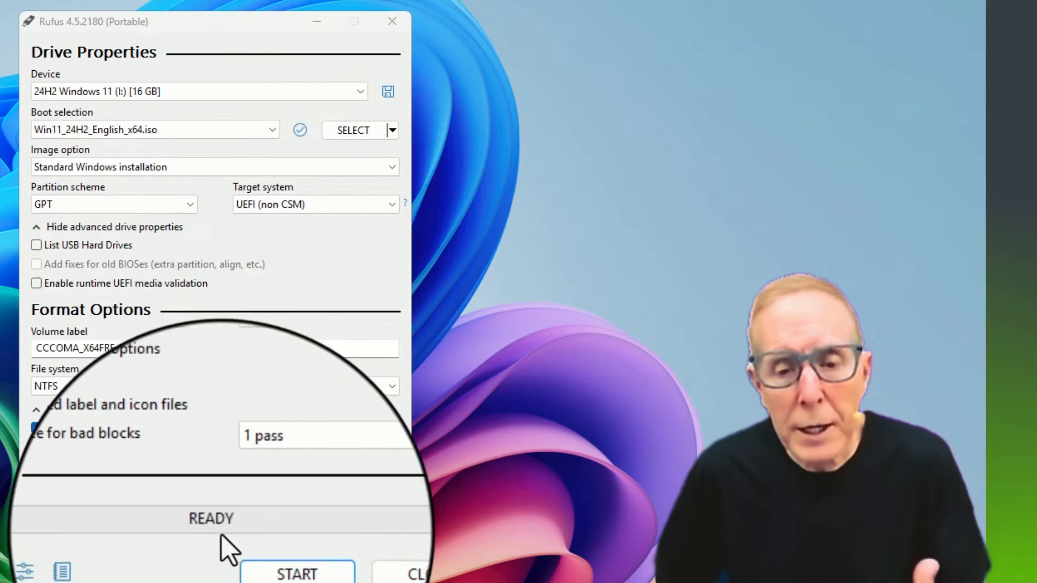
- Start the write with TPM/Secure Boot and online-account checks removed and local account HomeBoss
{"action": "left_click", "coordinate": [275, 564]}
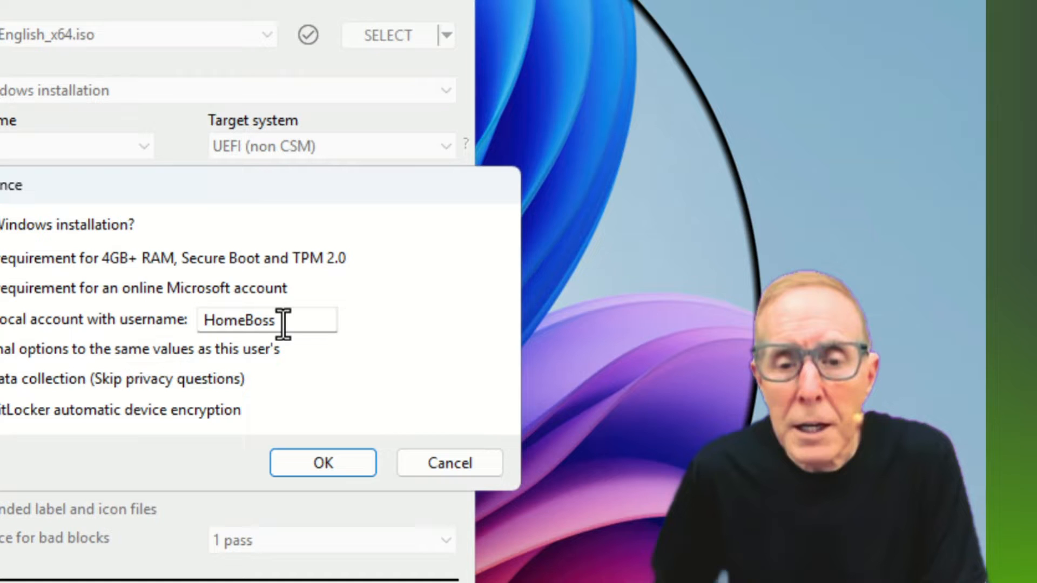
{"action": "left_click", "coordinate": [283, 323]}
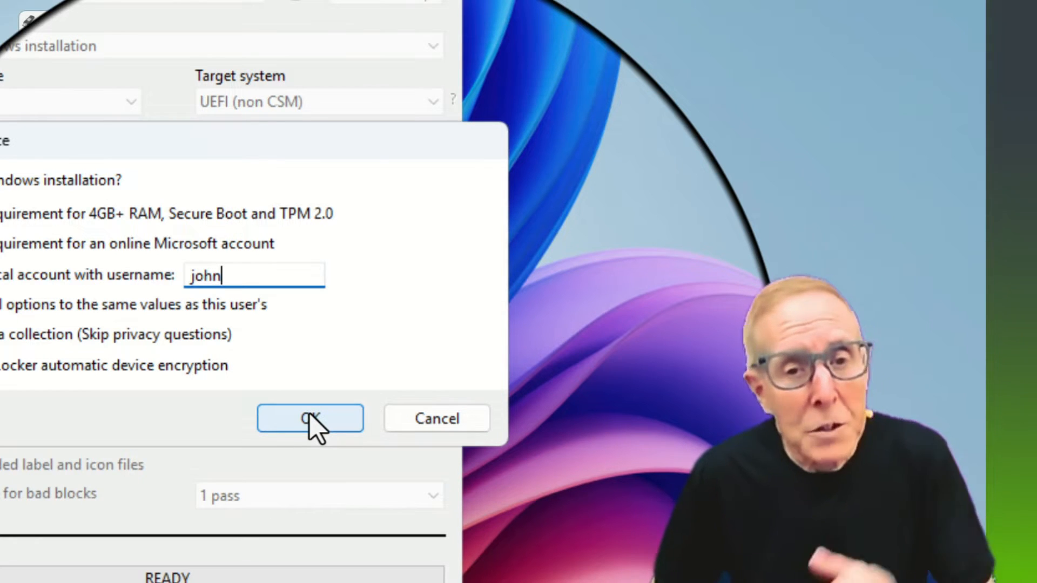
{"action": "left_click", "coordinate": [310, 418]}
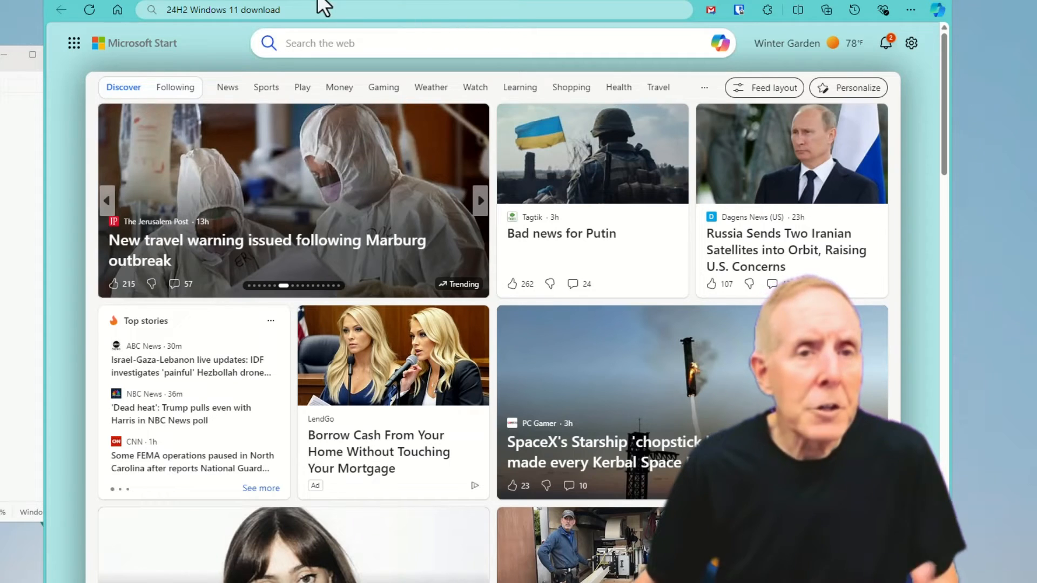
- Search for the Windows 11 24H2 download and land on Microsoft's Download Windows 11 page
{"action": "left_click", "coordinate": [309, 9]}
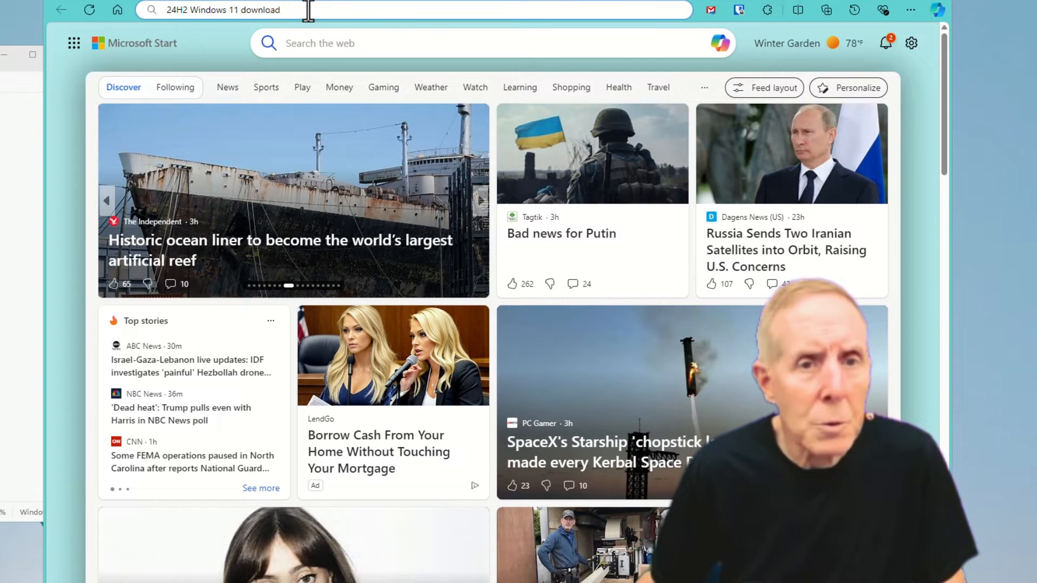
{"action": "key", "text": "Return"}
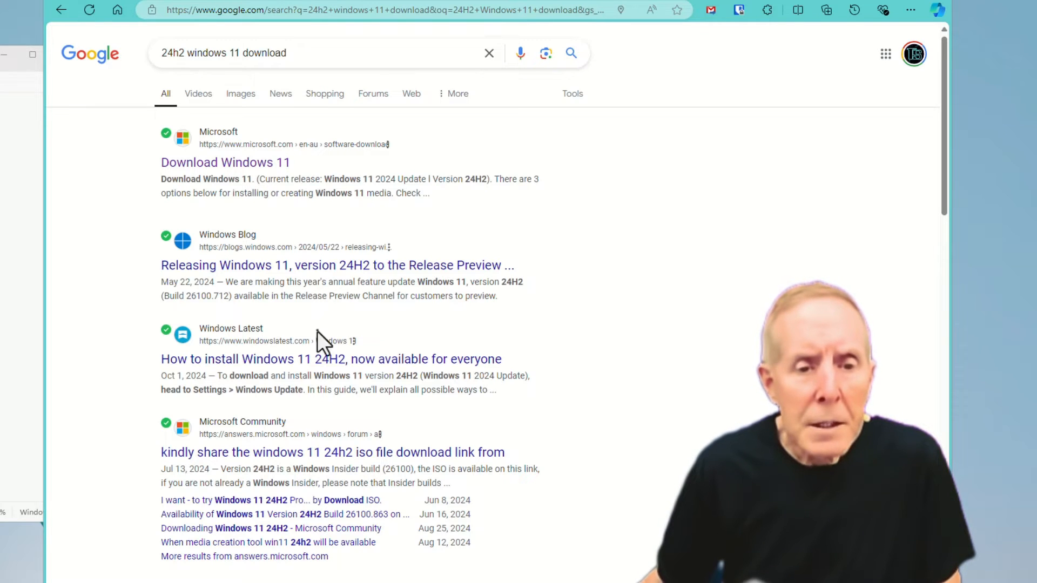
{"action": "left_click", "coordinate": [239, 167]}
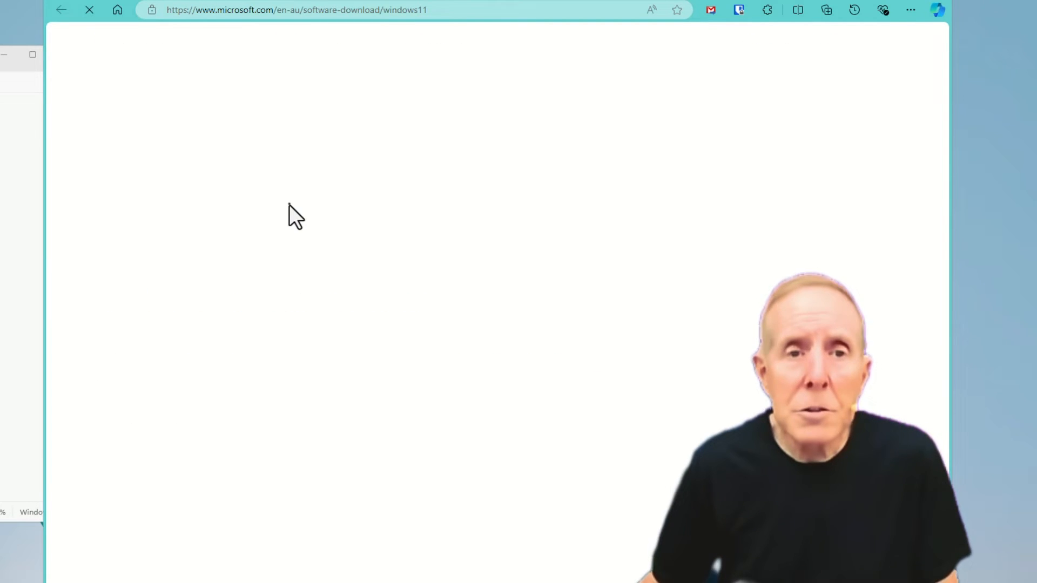
{"action": "scroll", "coordinate": [405, 380], "scroll_direction": "down", "scroll_amount": 3}
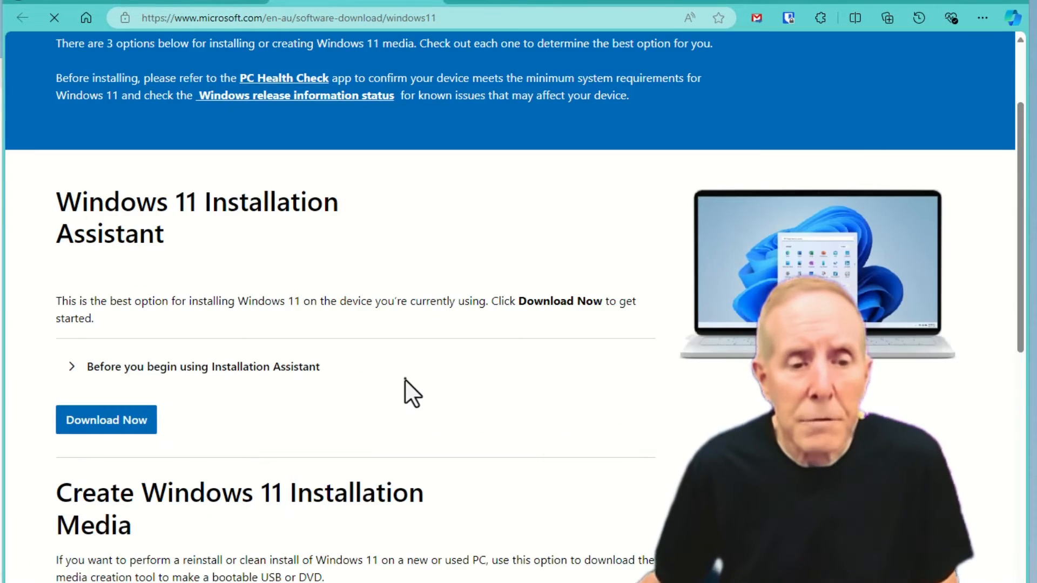
{"action": "scroll", "coordinate": [405, 380], "scroll_direction": "down", "scroll_amount": 3}
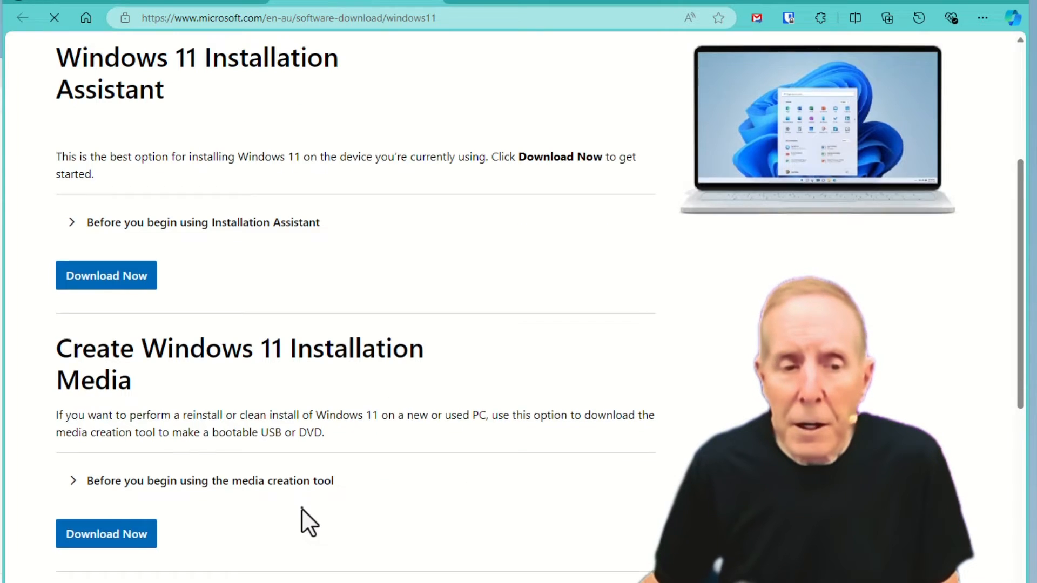
{"action": "scroll", "coordinate": [303, 509], "scroll_direction": "up", "scroll_amount": 2}
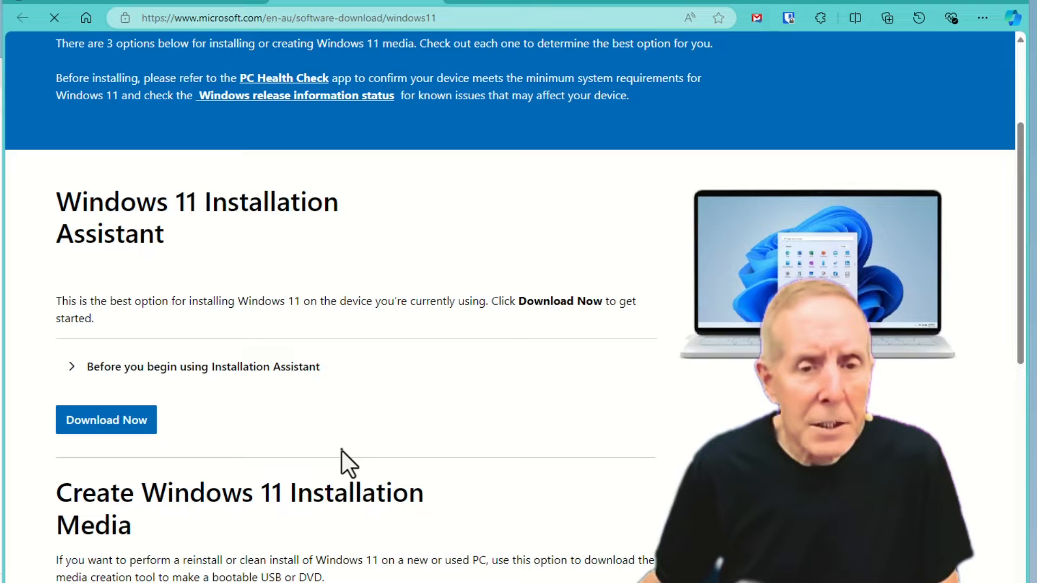
{"action": "scroll", "coordinate": [451, 442], "scroll_direction": "down", "scroll_amount": 2}
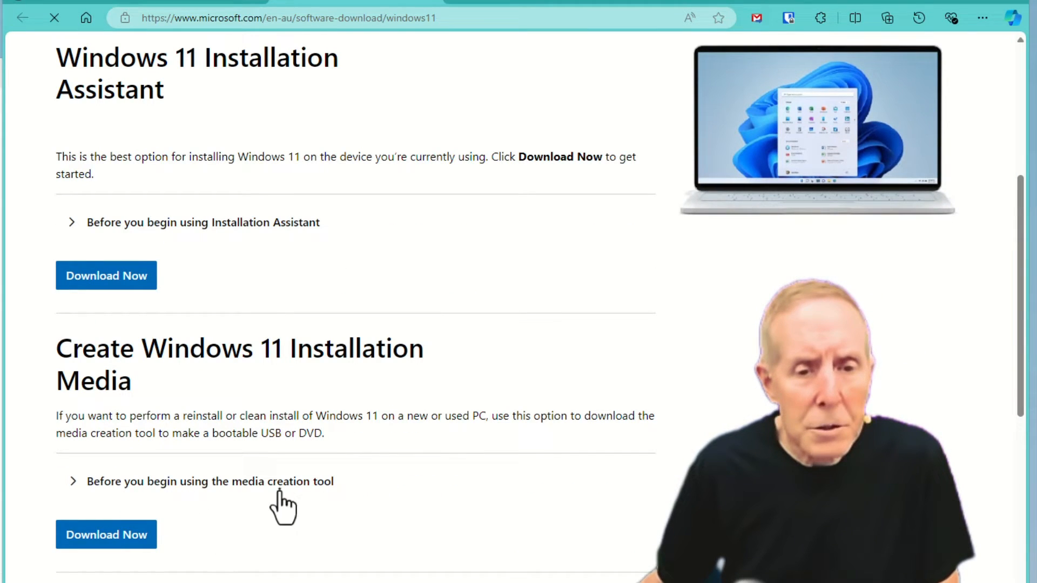
{"action": "scroll", "coordinate": [330, 509], "scroll_direction": "down", "scroll_amount": 3}
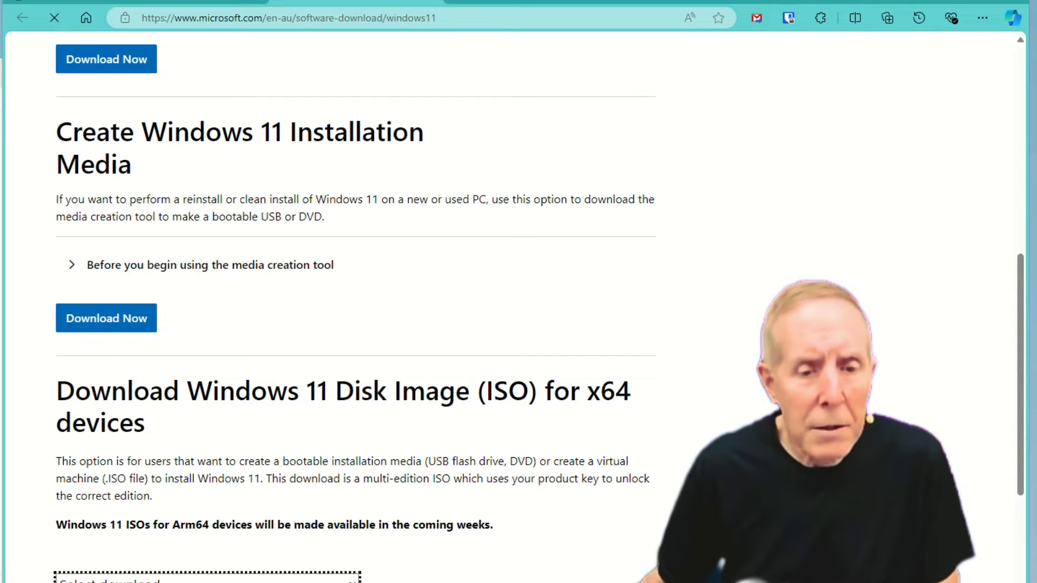
{"action": "scroll", "coordinate": [422, 574], "scroll_direction": "down", "scroll_amount": 2}
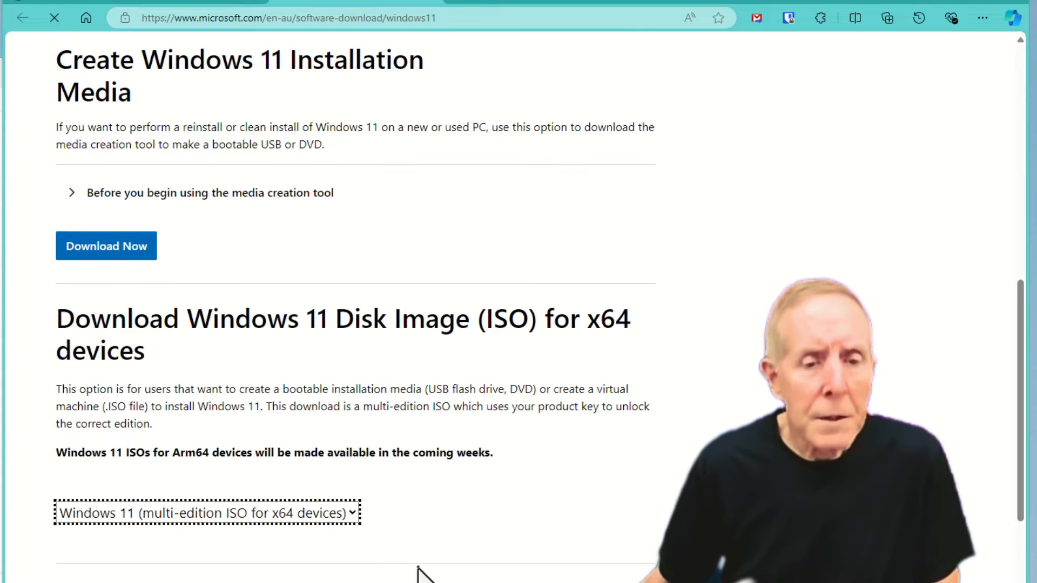